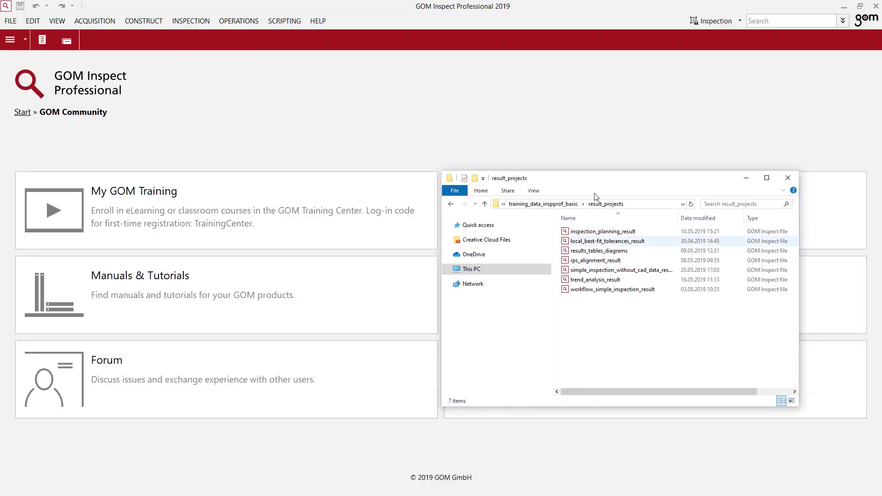
Load the trend_analysis_result project from the result_projects folder into GOM Inspect Professional and view the part at an angle
left_click_drag(599, 181, 595, 140)
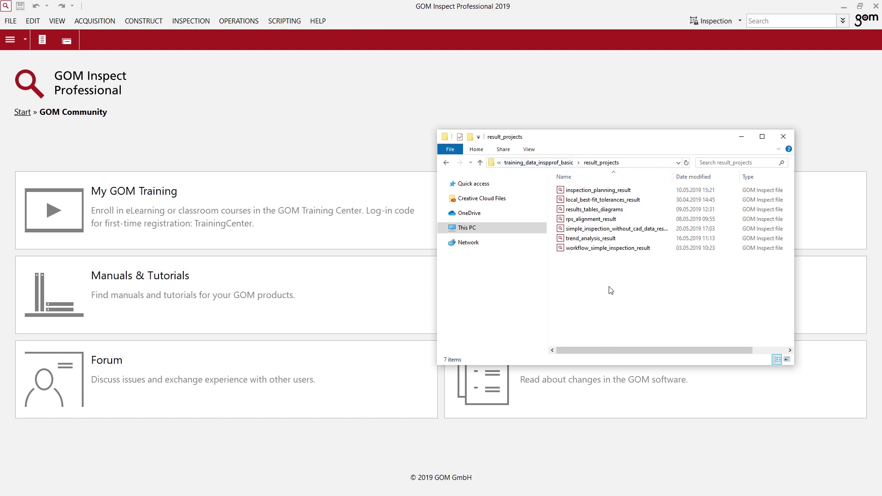
left_click_drag(603, 242, 354, 121)
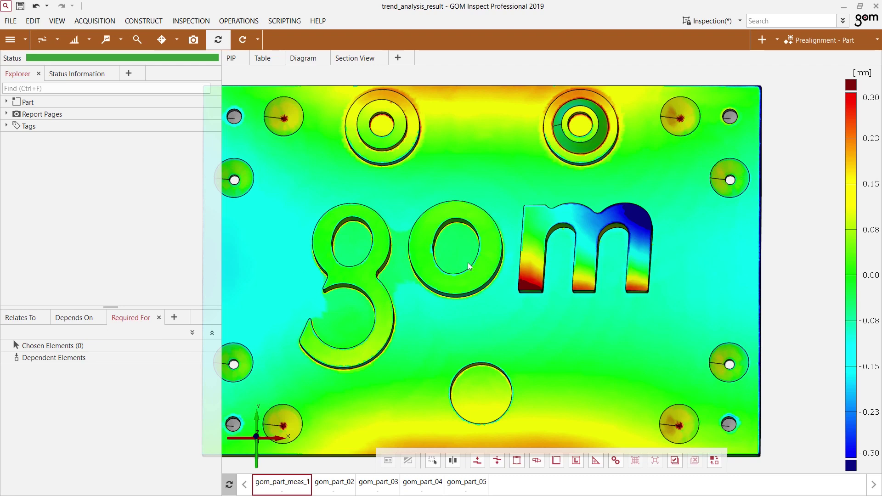
scroll(467, 263, "down", 2)
left_click_drag(450, 277, 479, 251)
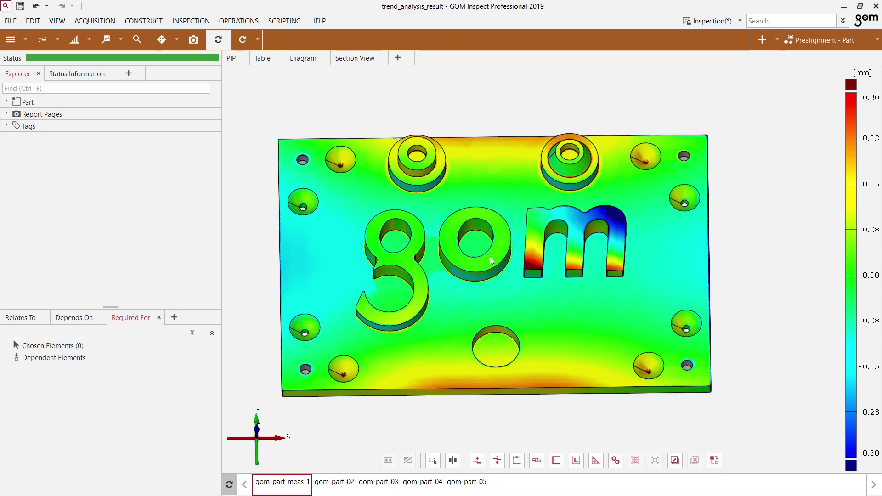
mouse_move(494, 249)
left_mouse_down()
mouse_move(571, 243)
mouse_move(545, 256)
mouse_move(500, 248)
left_mouse_up()
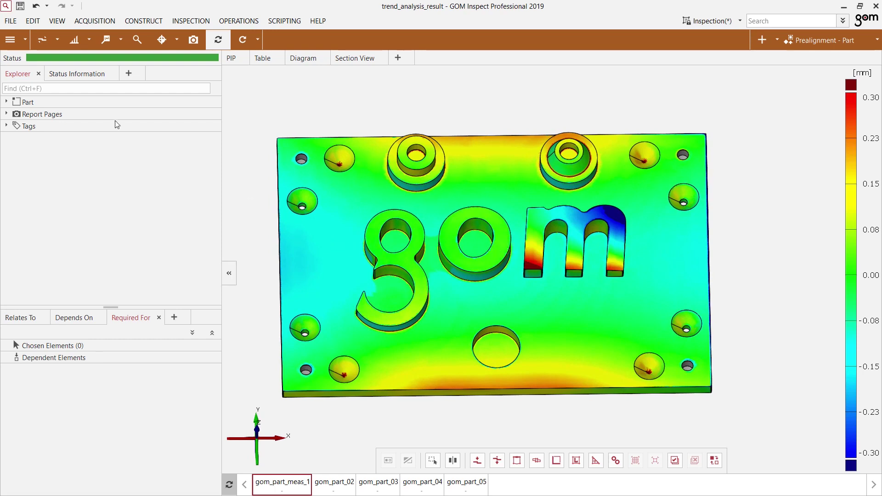
Close the Explorer view, add it back beside Status Information, and reorder it to come first
left_click(28, 89)
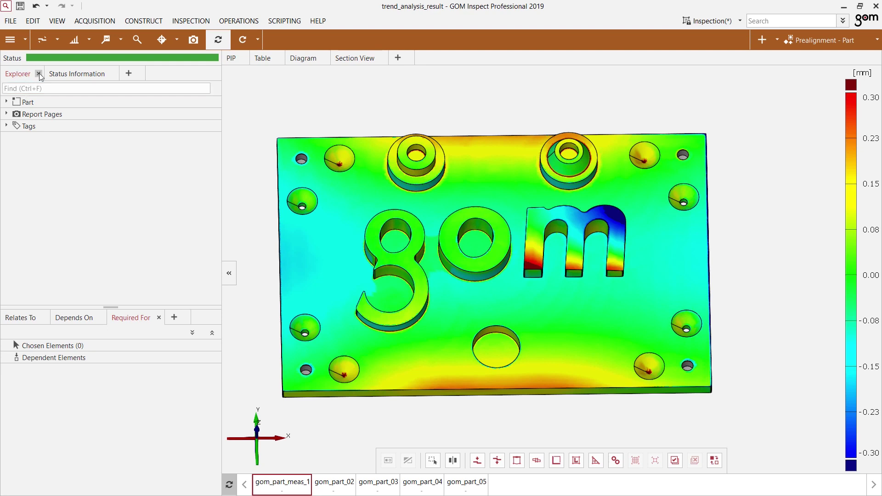
left_click(38, 73)
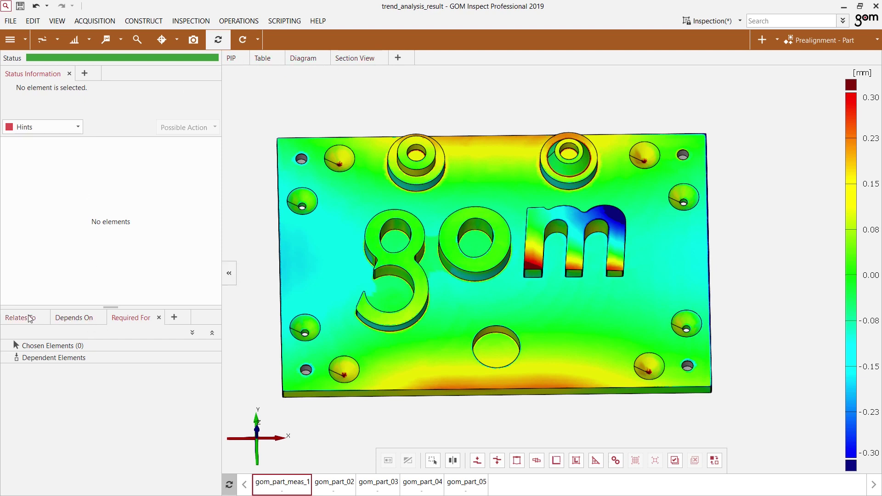
left_click(85, 74)
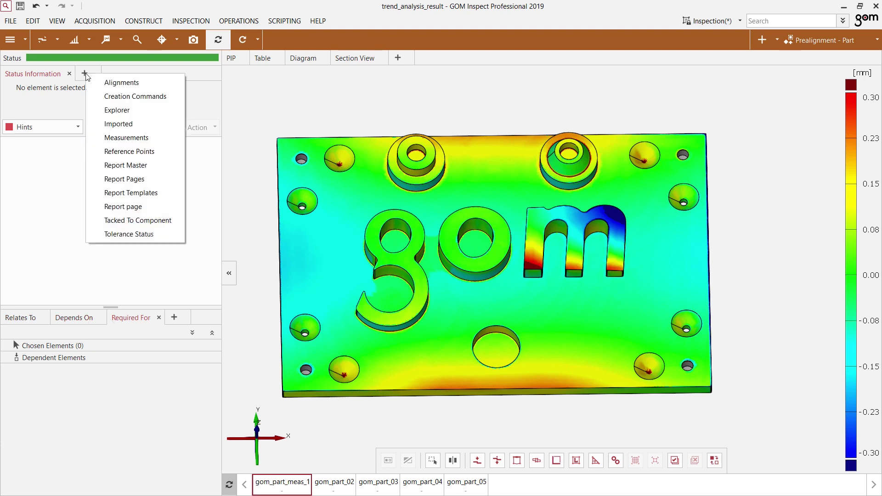
left_click(136, 110)
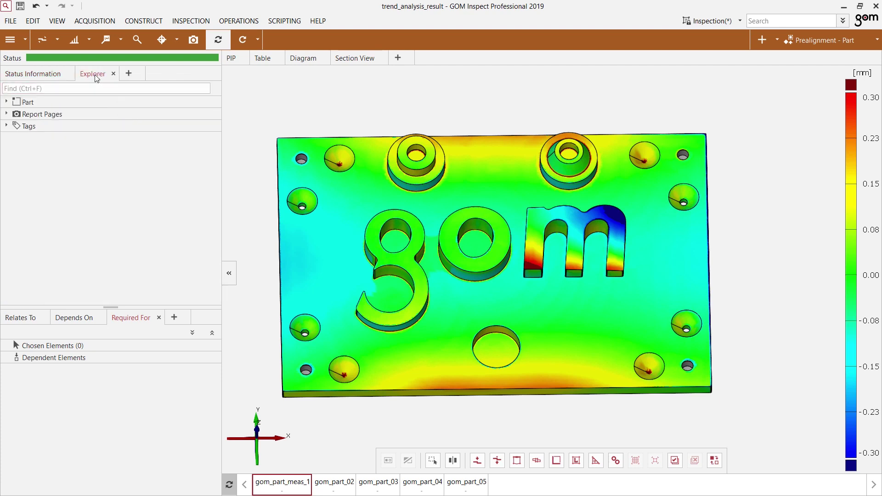
left_click_drag(99, 77, 22, 84)
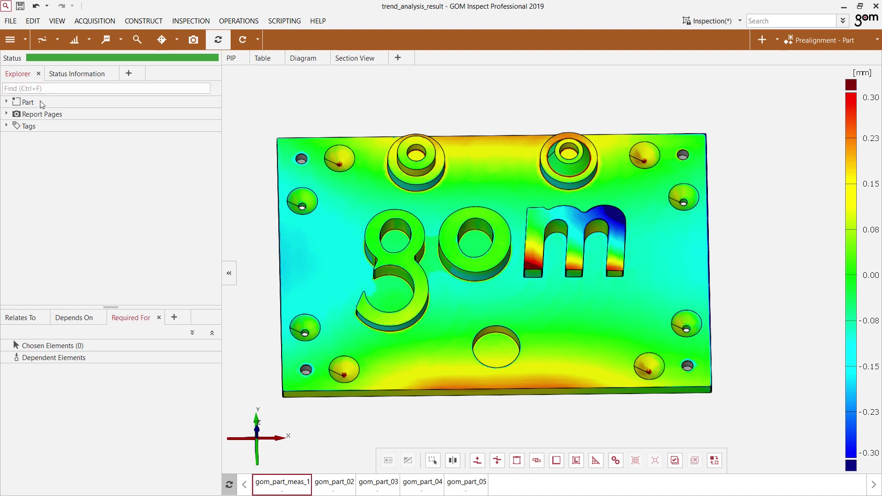
Expand the Part and show its CAD alone in the 3D view, followed by the Mesh alone
left_click(6, 102)
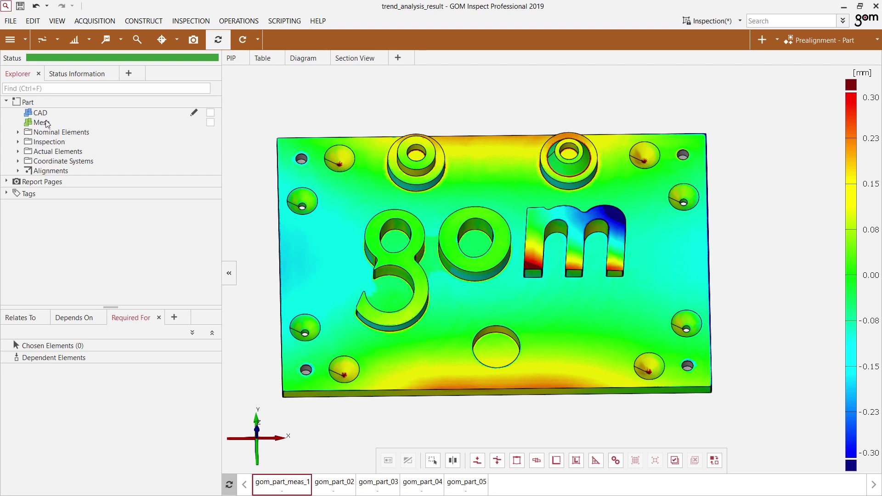
left_click_drag(44, 114, 398, 122)
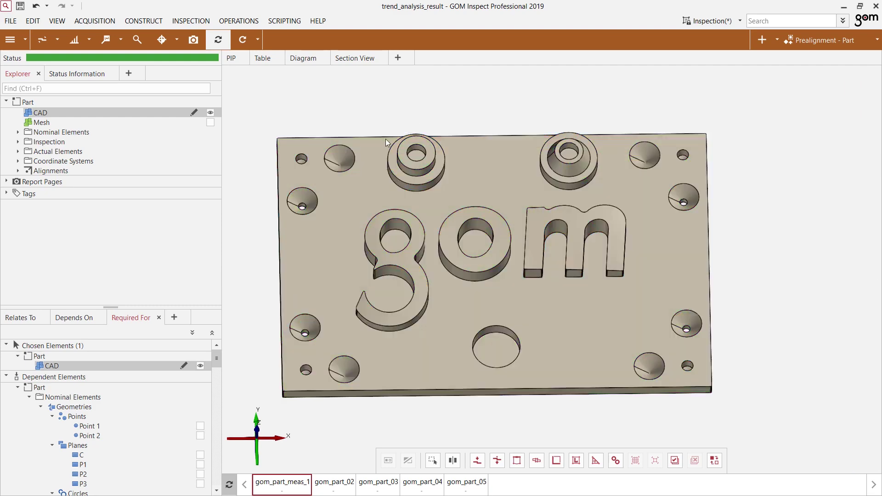
mouse_move(460, 223)
left_mouse_down()
mouse_move(455, 244)
mouse_move(456, 234)
left_mouse_up()
left_click_drag(44, 122, 487, 218)
right_click_drag(488, 215, 497, 206)
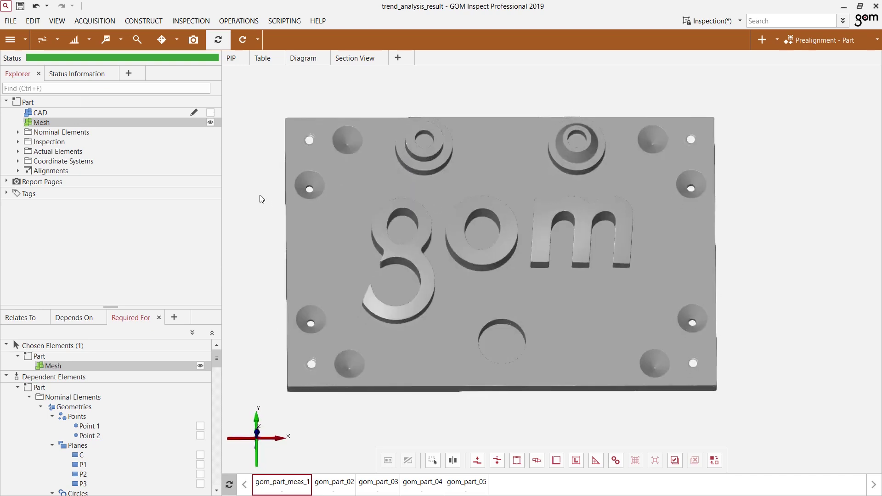
Show the nominal Circle 1 in the 3D view together with the CAD body
left_click(19, 132)
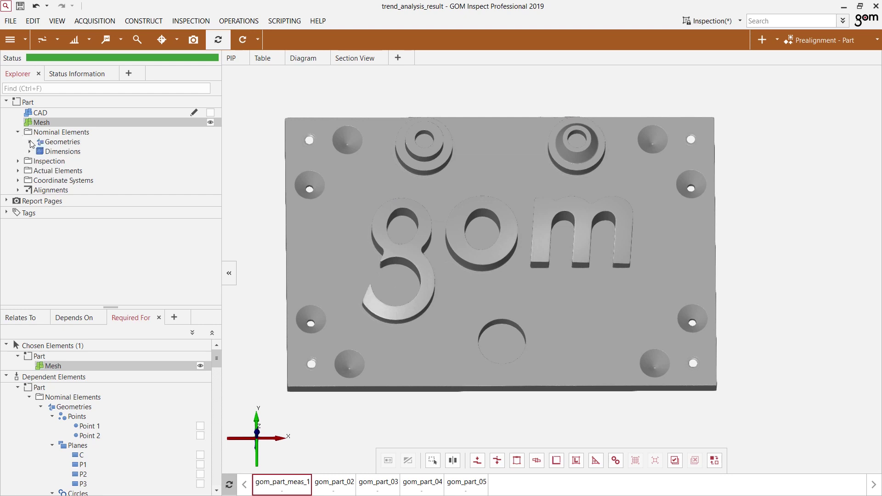
left_click(30, 143)
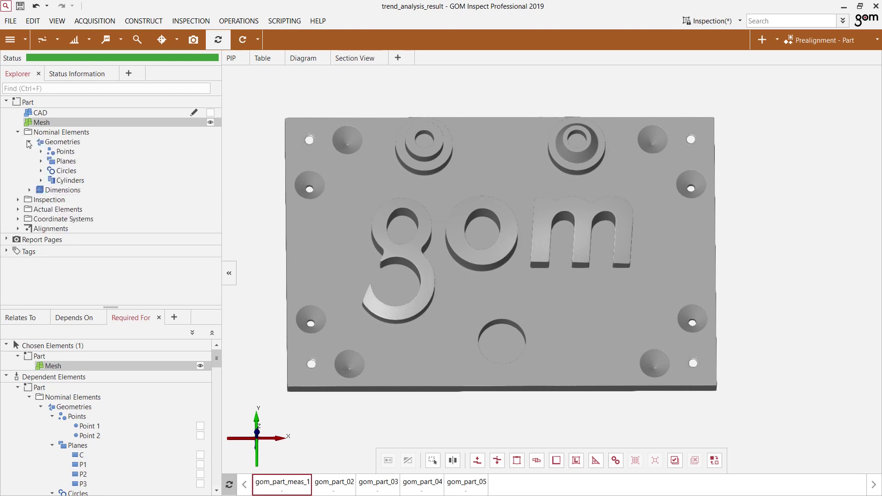
left_click(41, 171)
left_click_drag(78, 180, 378, 205)
left_click_drag(496, 309, 502, 287)
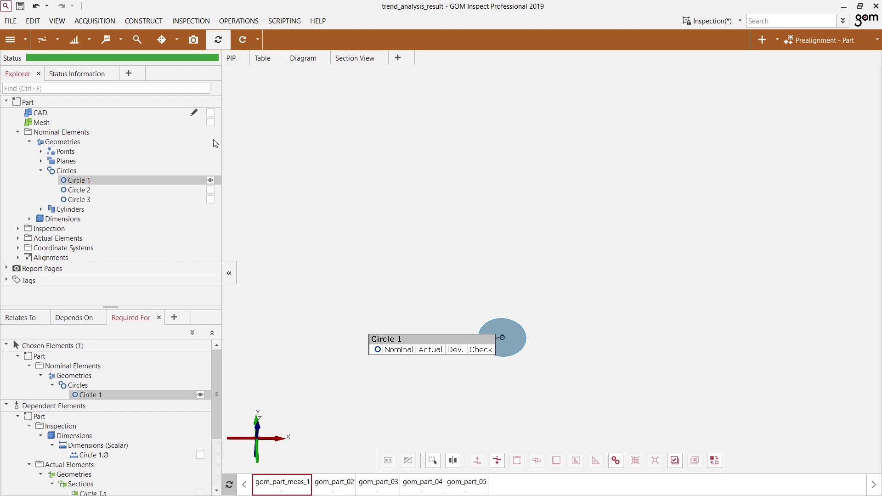
left_click(210, 112)
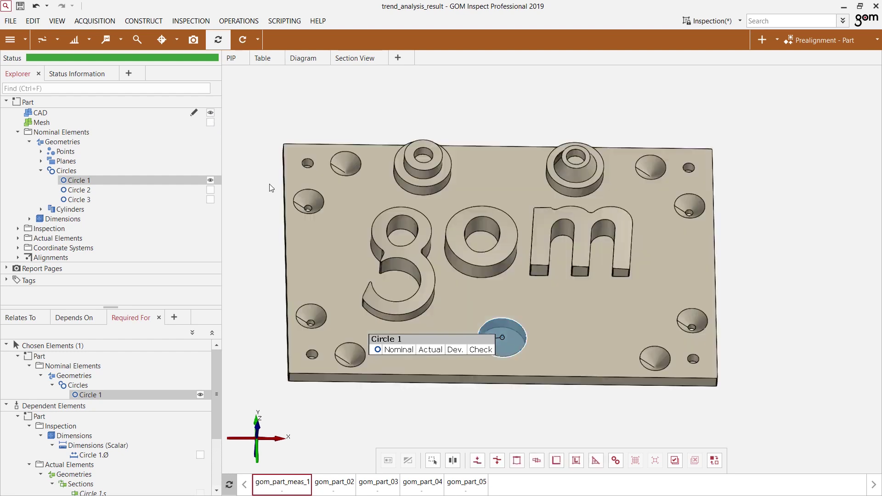
mouse_move(363, 253)
left_mouse_down()
mouse_move(342, 271)
mouse_move(364, 301)
mouse_move(354, 248)
left_mouse_up()
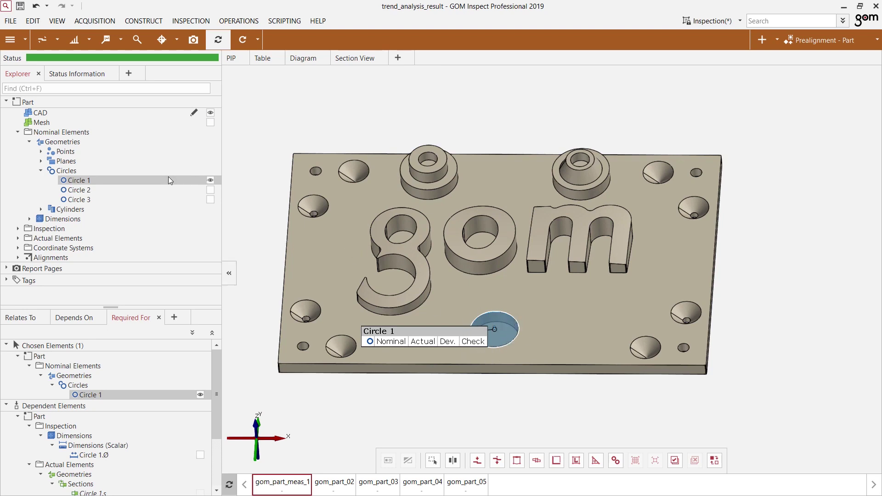
mouse_move(529, 327)
left_mouse_down()
mouse_move(531, 354)
mouse_move(537, 344)
left_mouse_up()
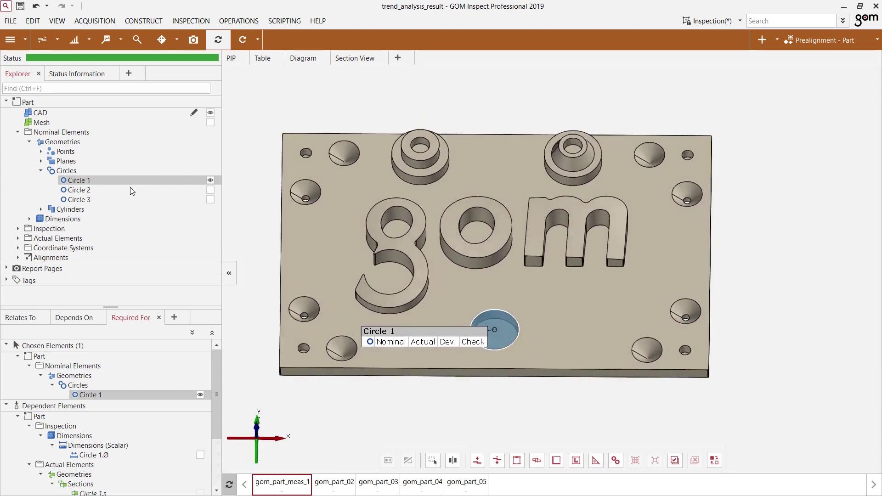
Examine which element groups the Nominal Elements and Actual Elements categories contain, leaving both collapsed
left_click(18, 132)
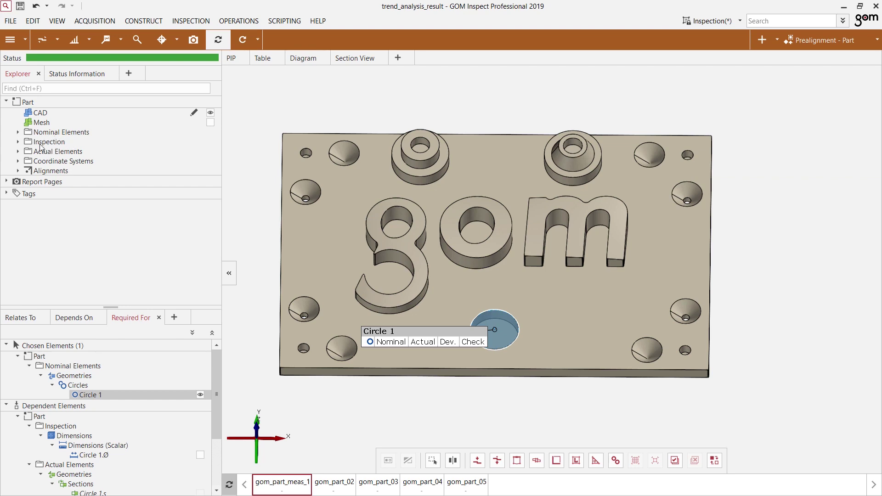
left_click(18, 133)
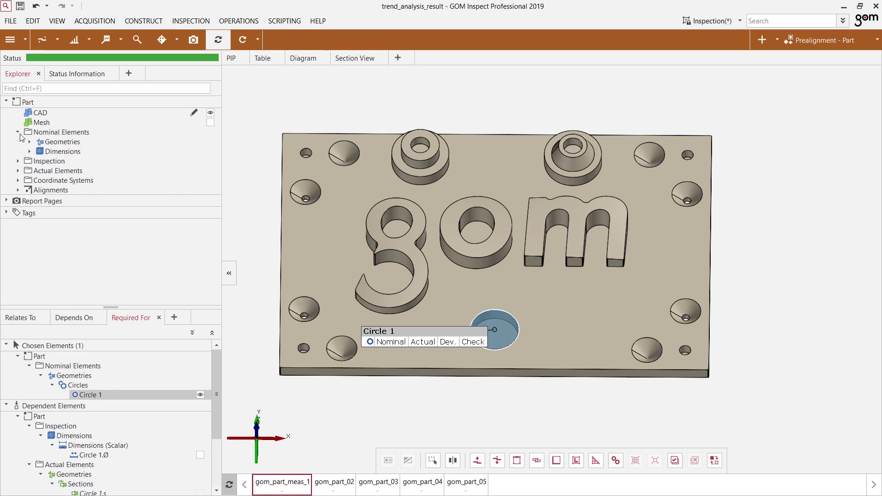
left_click(18, 132)
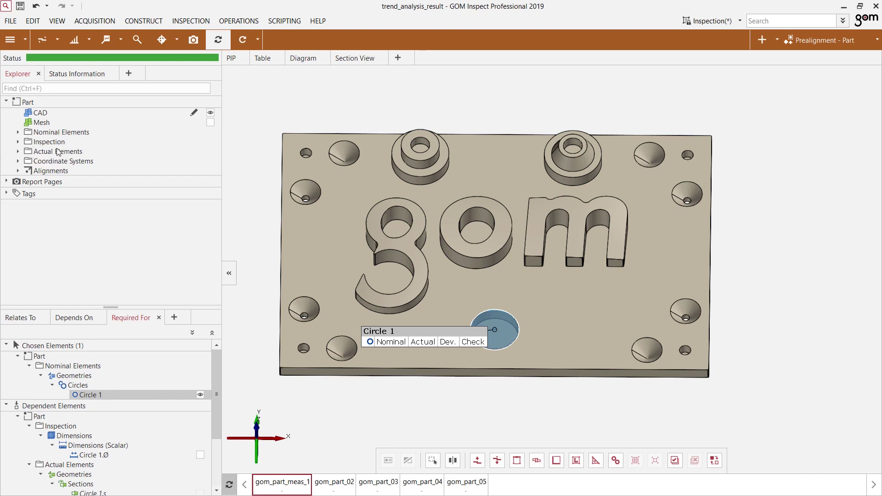
left_click(19, 152)
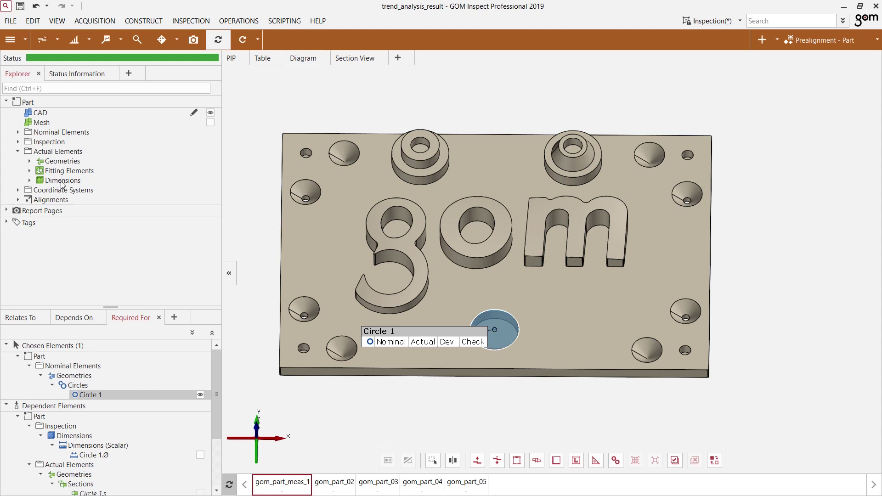
left_click(18, 151)
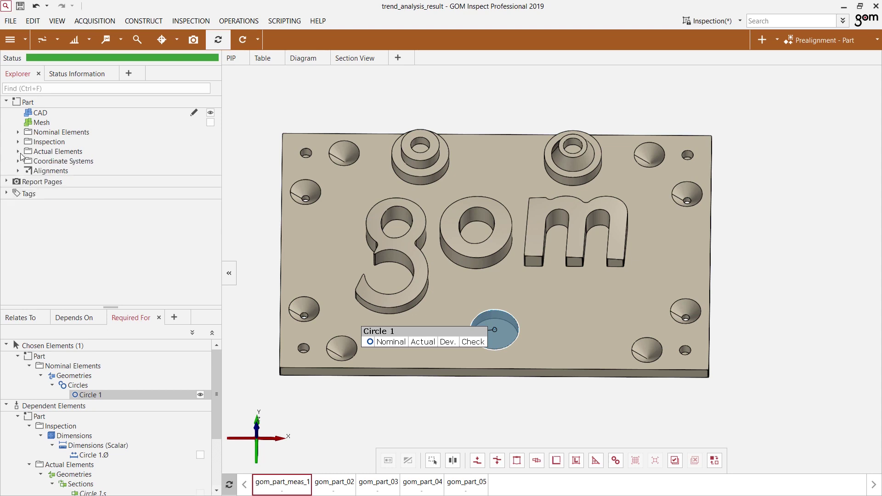
Show only Surface comparison 1 from the Inspection category's surface comparisons on CAD in the 3D view
left_click(18, 142)
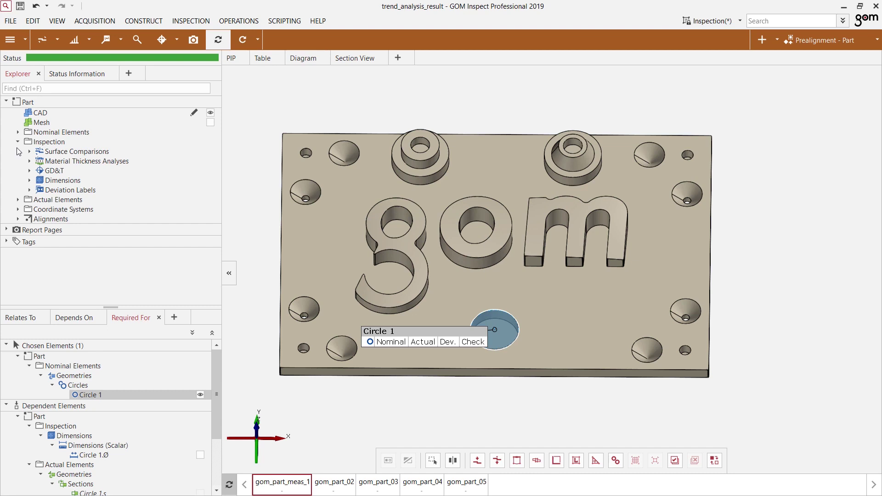
left_click(30, 152)
left_click(41, 161)
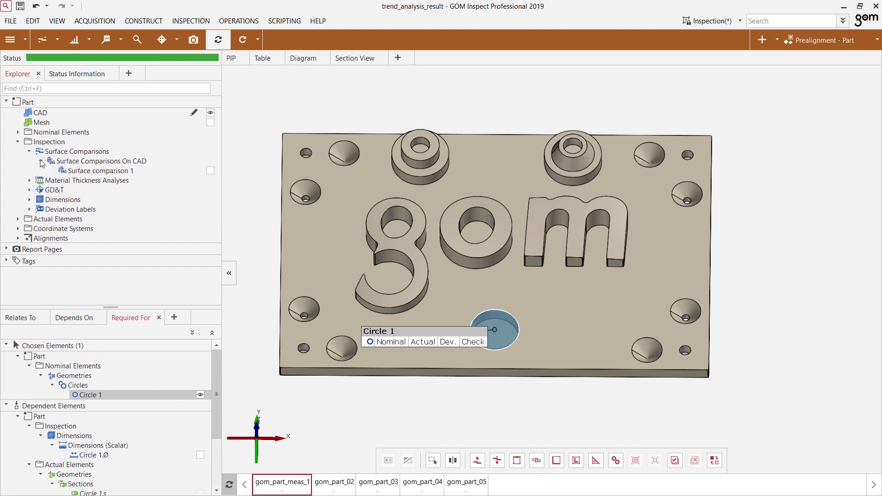
left_click_drag(96, 171, 285, 184)
left_click_drag(341, 218, 347, 233)
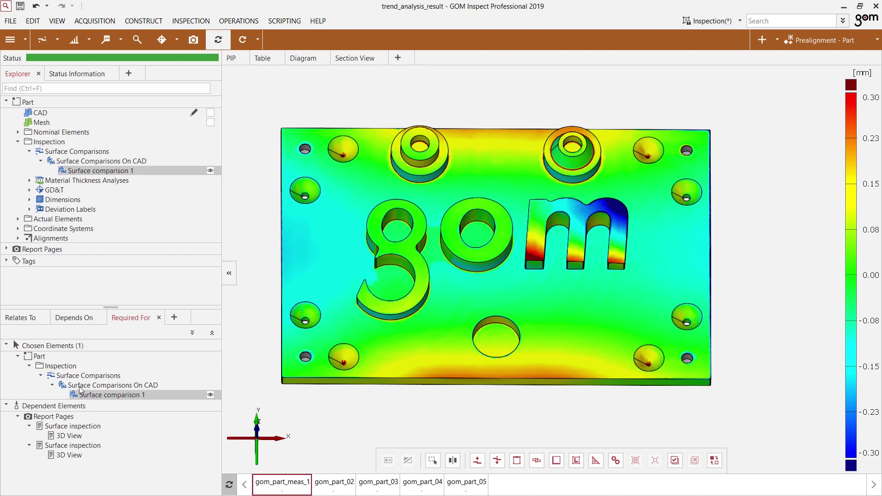
Close the Required For and Depends On views and expand the chosen elements in Relates To down to Surface comparison 1
left_click(159, 317)
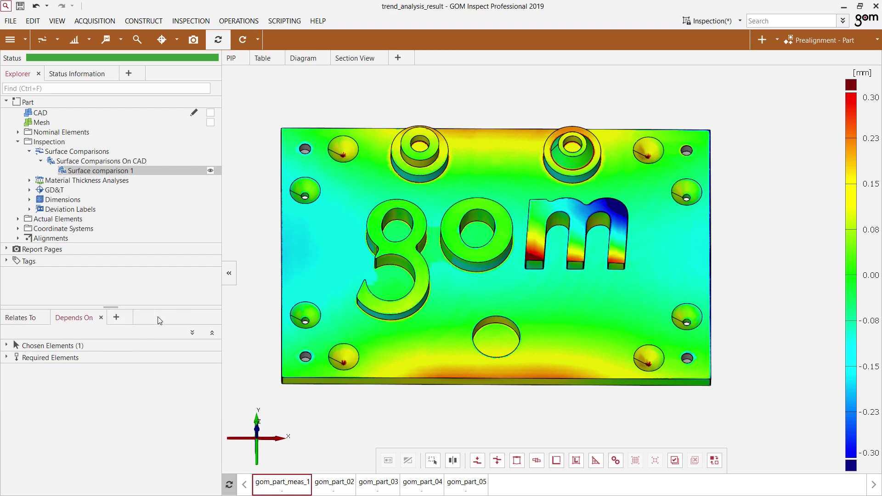
left_click(101, 317)
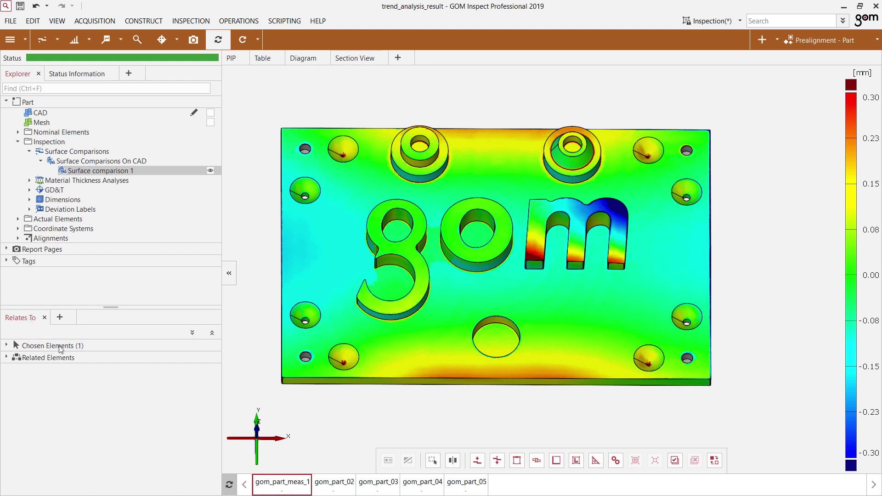
left_click(7, 345)
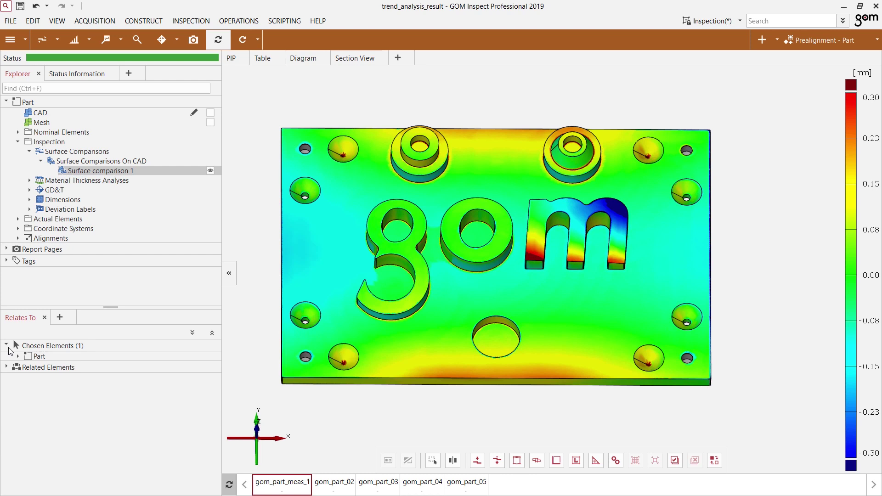
left_click(18, 357)
left_click(29, 366)
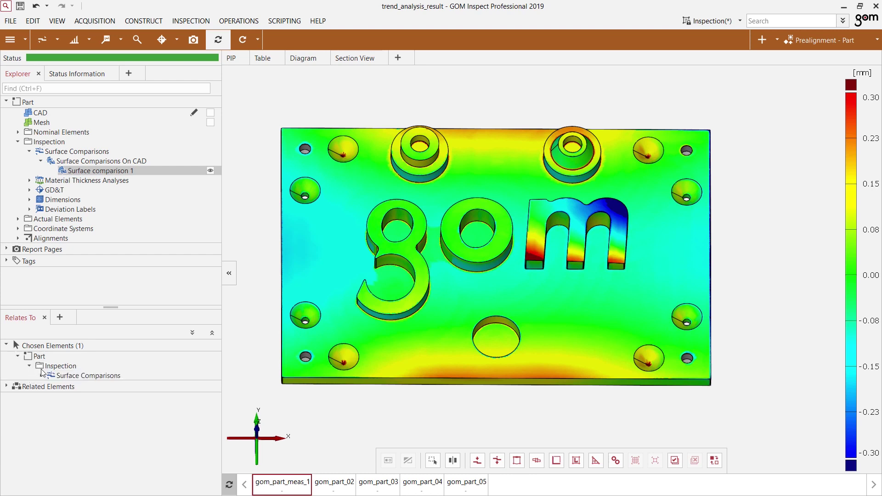
left_click(40, 375)
left_click(53, 385)
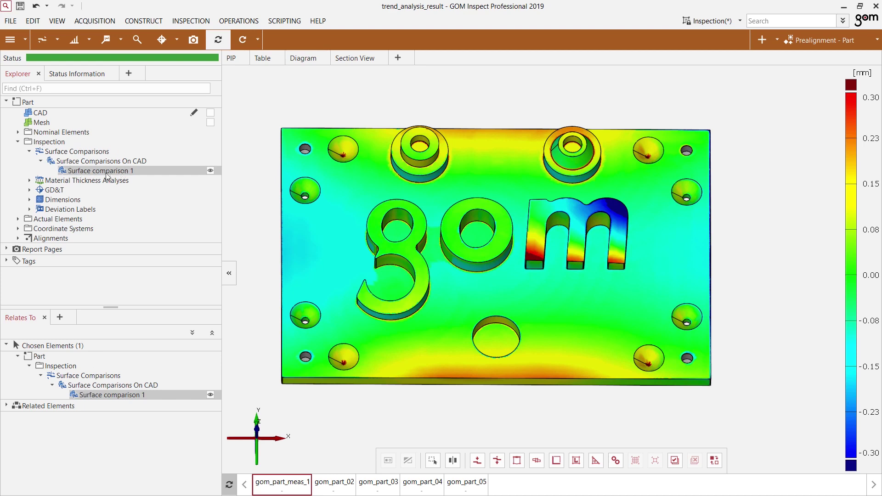
Collapse the Inspection category, select Nominal Elements, and review its chosen elements in Relates To
left_click(18, 142)
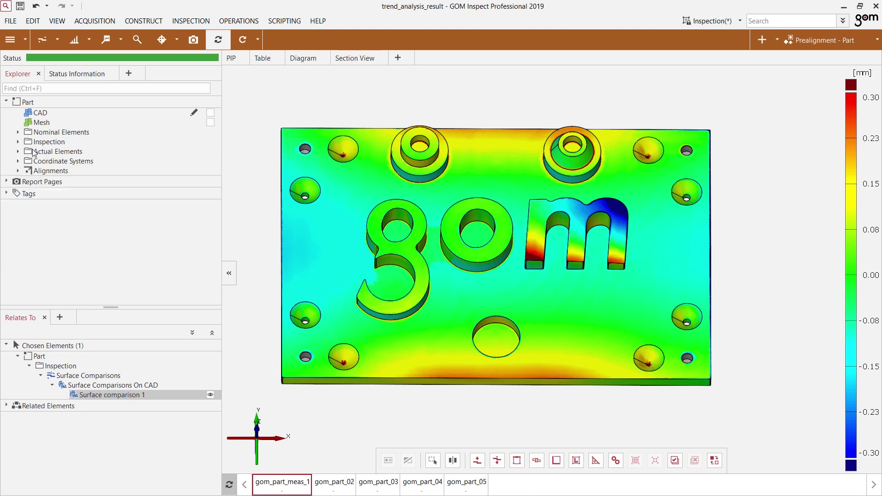
left_click(69, 133)
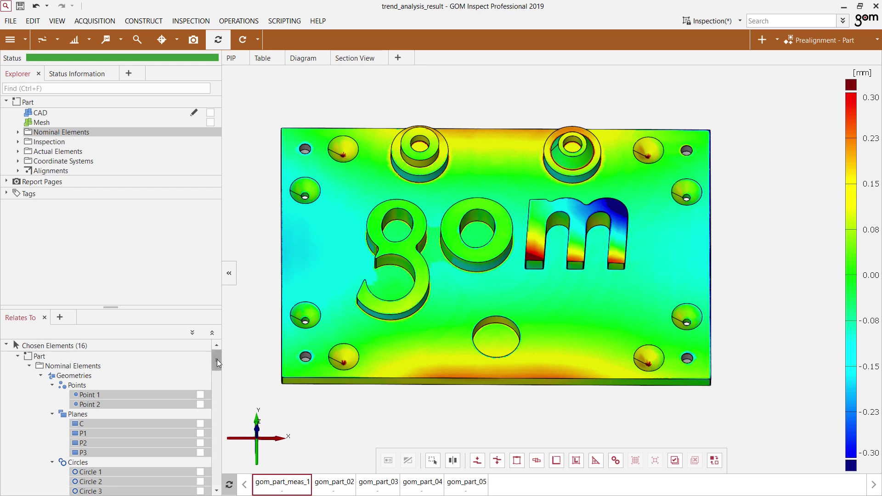
mouse_move(217, 359)
left_mouse_down()
mouse_move(216, 388)
mouse_move(219, 360)
left_mouse_up()
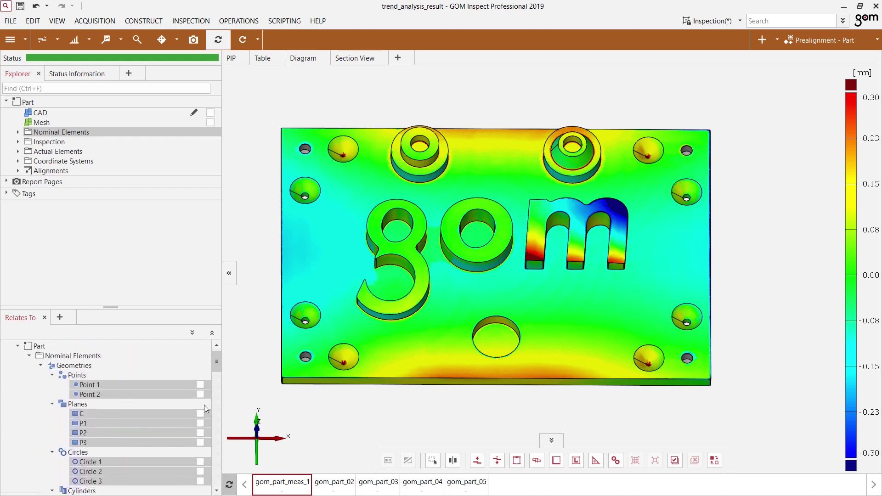
left_click_drag(216, 363, 216, 382)
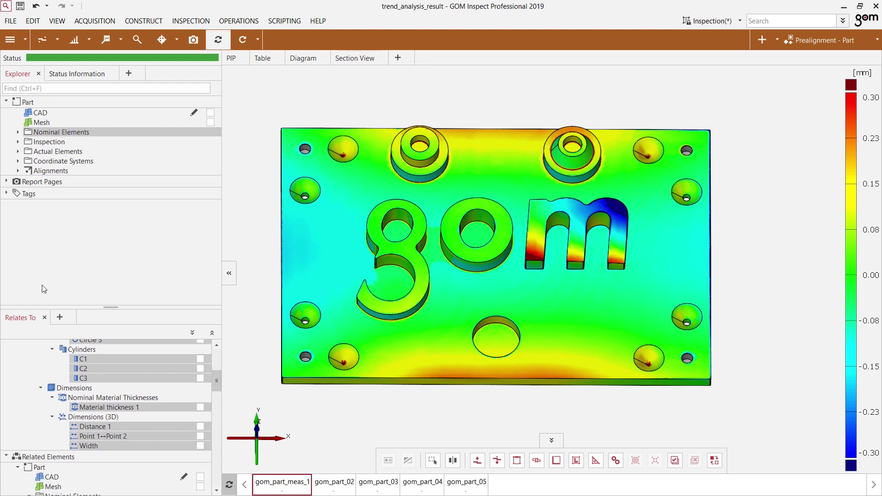
Examine the points, planes and circles under the Geometries of Nominal Elements in the Explorer, leaving the category collapsed
left_click_drag(217, 384, 218, 360)
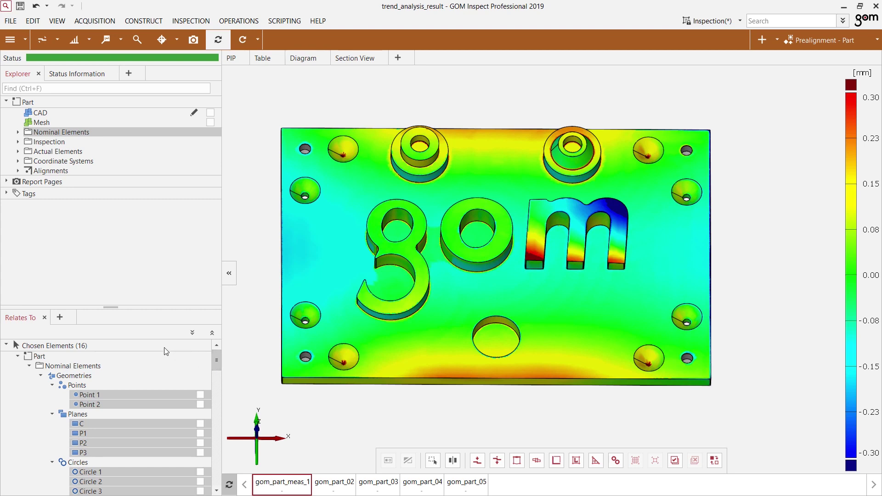
left_click(18, 131)
left_click(29, 141)
left_click(41, 151)
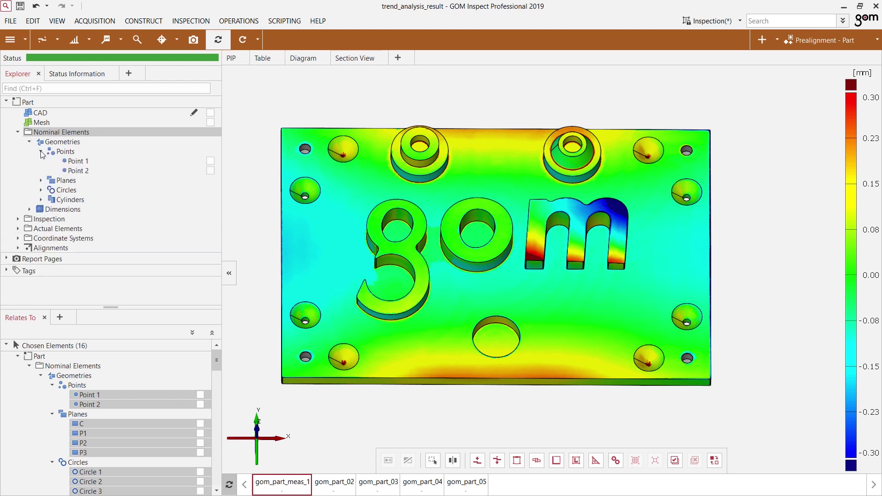
left_click(41, 180)
left_click(41, 228)
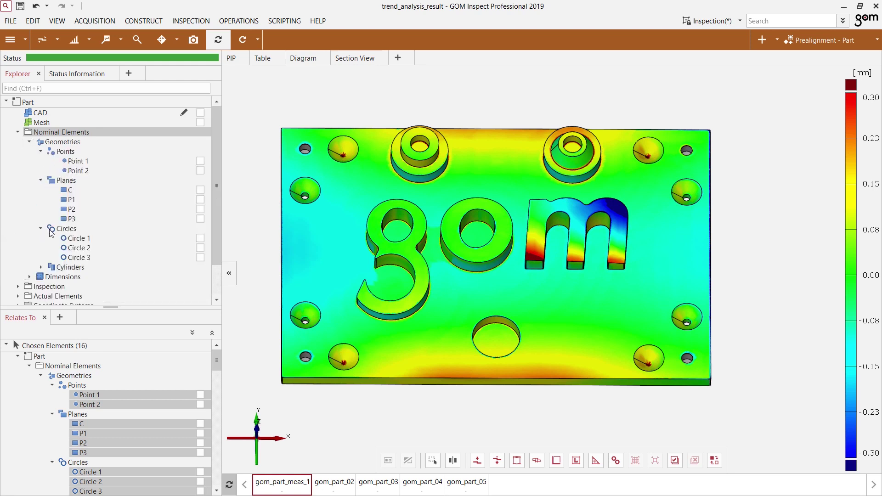
left_click(41, 228)
left_click(41, 180)
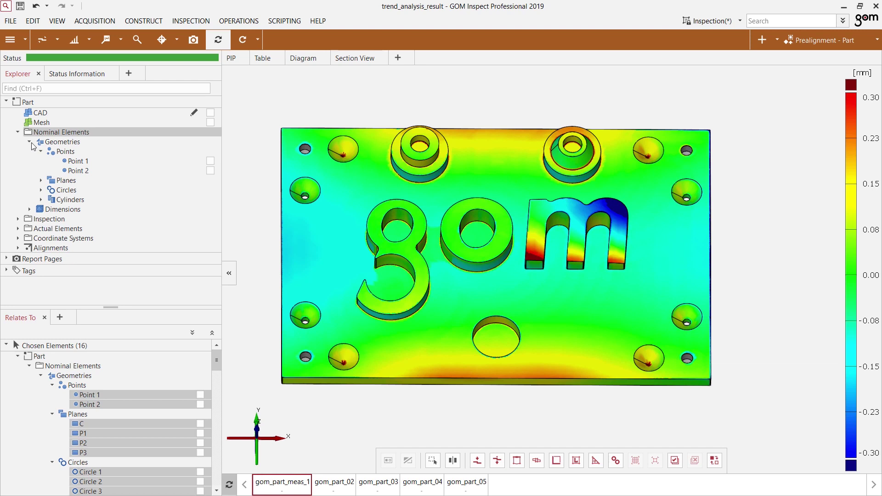
left_click(30, 141)
left_click(18, 131)
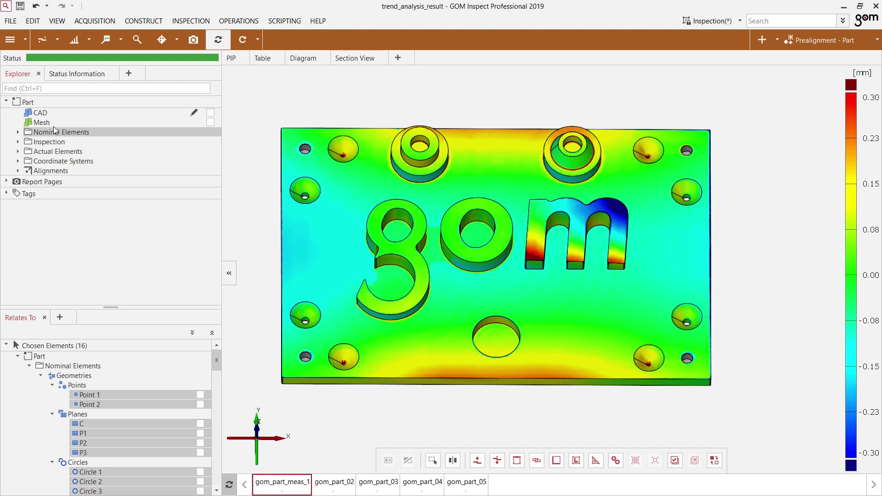
Select the Inspection category, review its chosen elements in Relates To, and check its element groups, leaving it collapsed
left_click(45, 143)
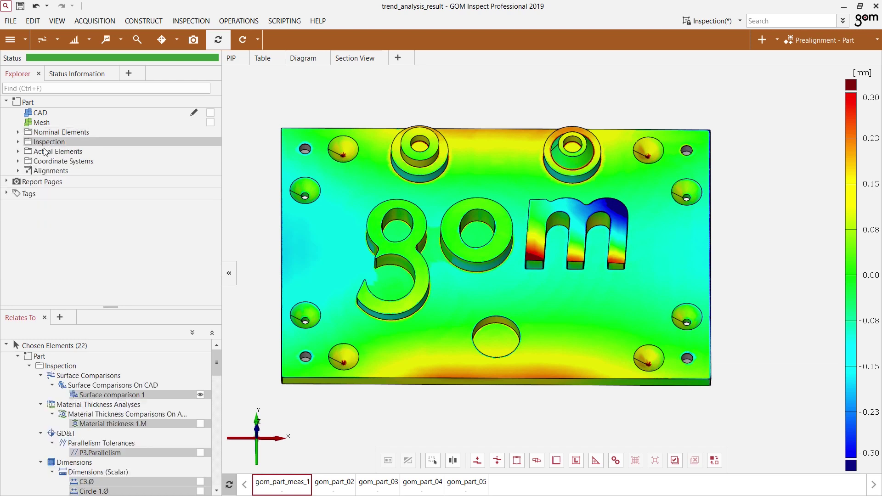
left_click(17, 142)
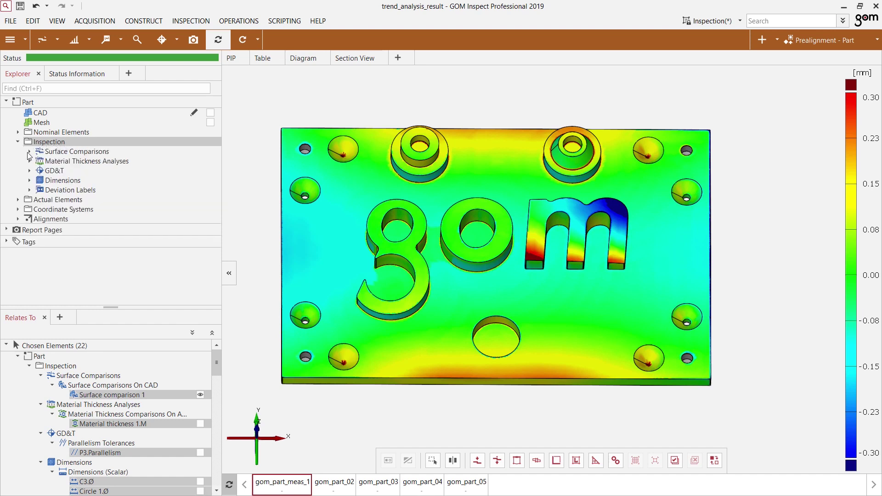
left_click(18, 141)
Select Geometries under Nominal Elements and review its chosen elements in Relates To
left_click(18, 132)
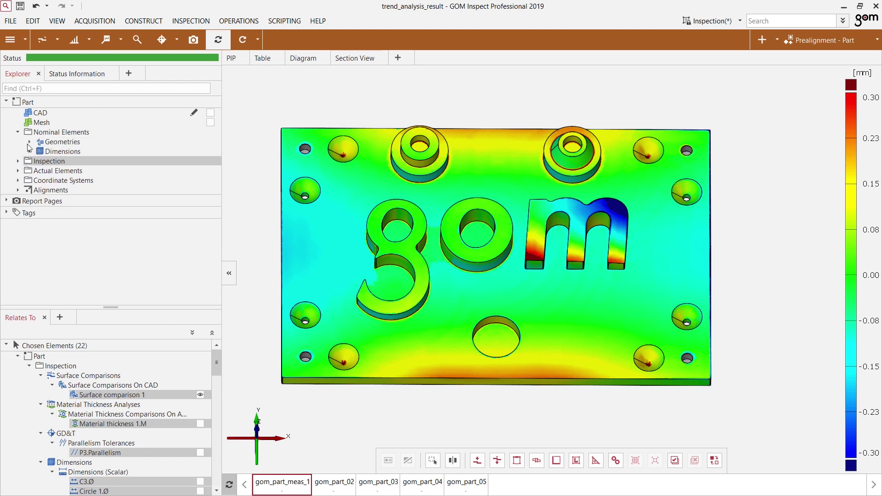
left_click(74, 142)
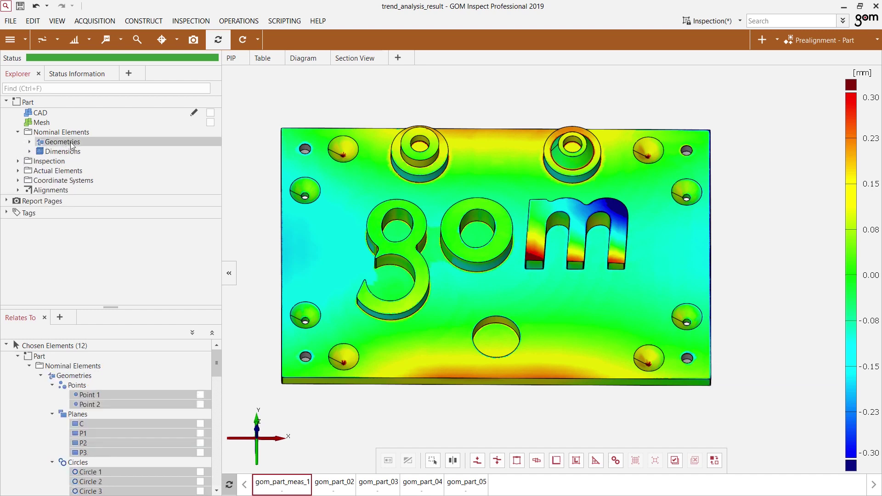
left_click_drag(215, 363, 214, 366)
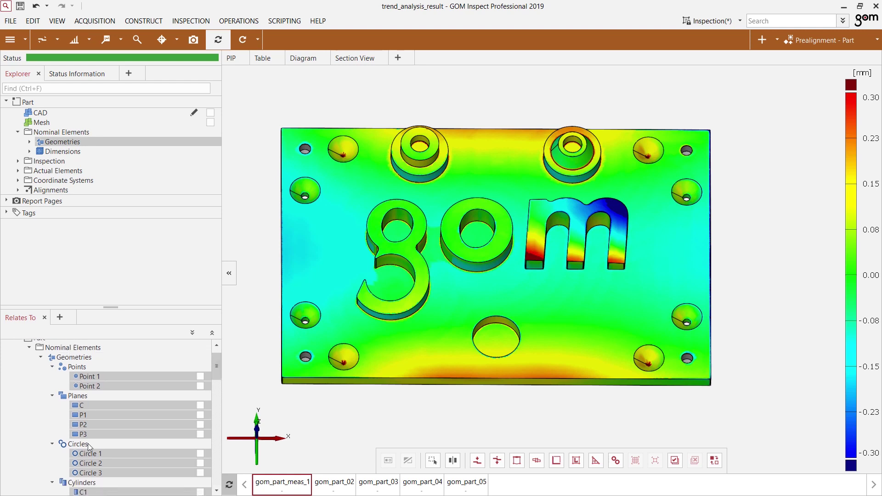
mouse_move(214, 367)
left_mouse_down()
mouse_move(214, 385)
mouse_move(214, 362)
left_mouse_up()
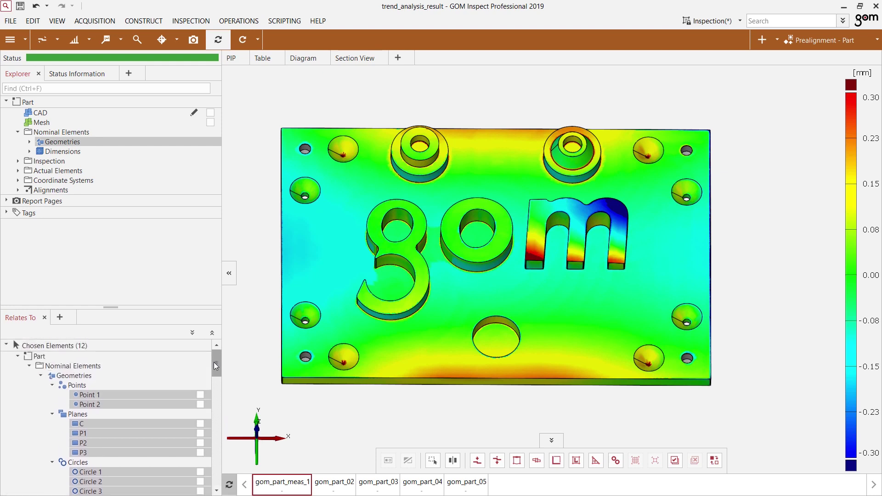
Compare the points, planes, circles and cylinders under Geometries with the chosen elements in Relates To, leaving each group collapsed
left_click(29, 142)
left_click(41, 151)
left_click(41, 180)
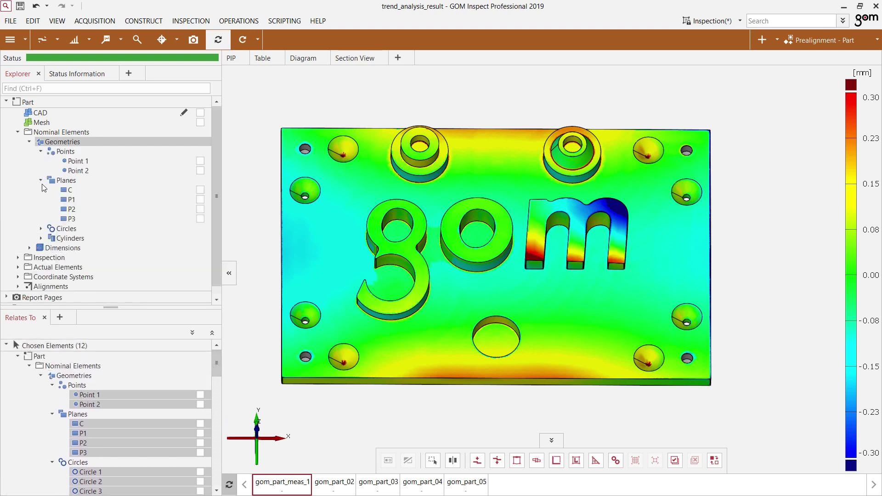
left_click(41, 228)
left_click(41, 267)
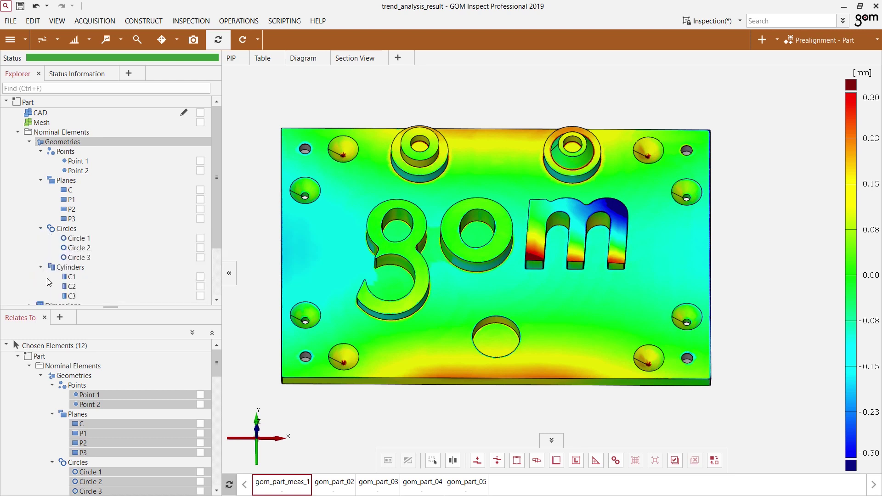
left_click(41, 267)
left_click(40, 229)
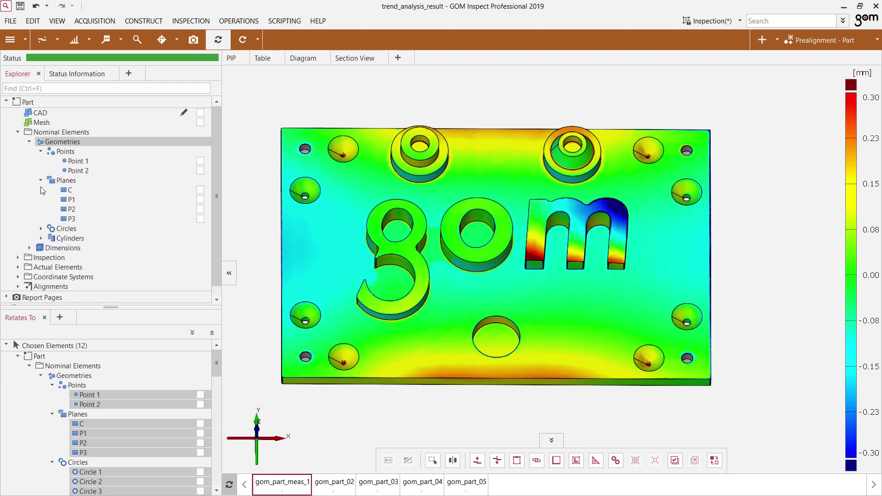
left_click(41, 180)
left_click(41, 151)
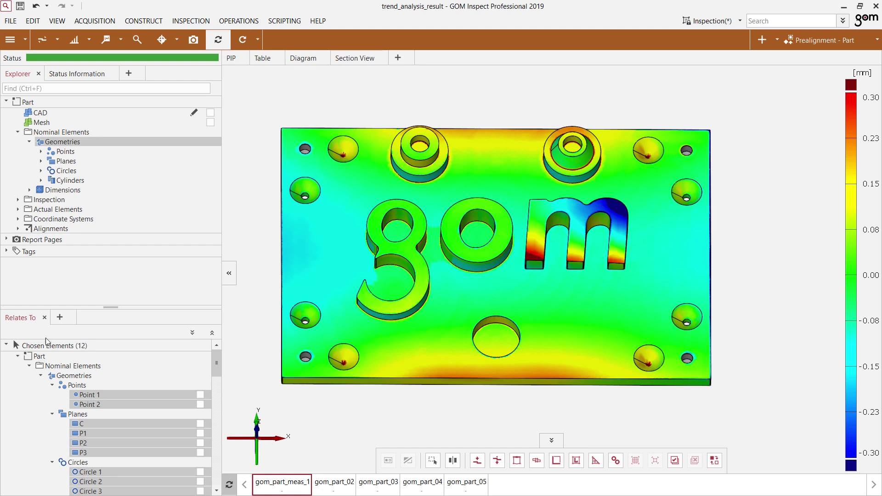
Collapse Nominal Elements in the Explorer and the chosen elements in Relates To, and review the elements related to the geometries
left_click(30, 142)
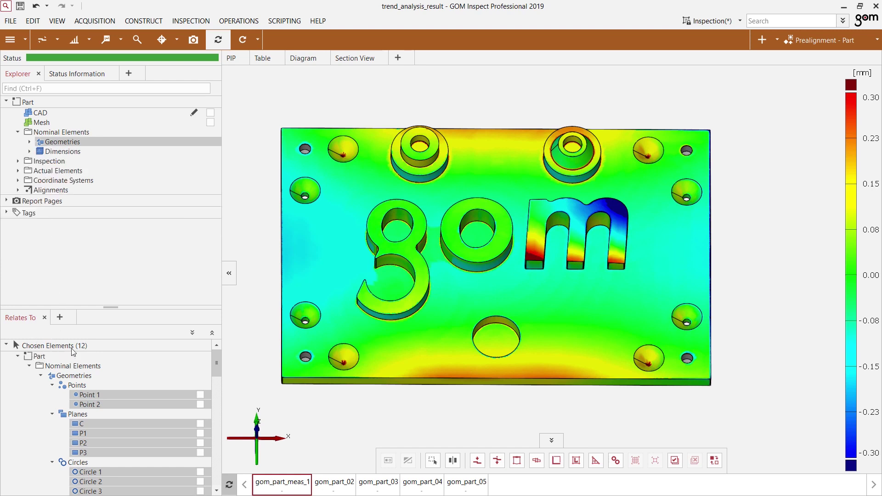
left_click(18, 133)
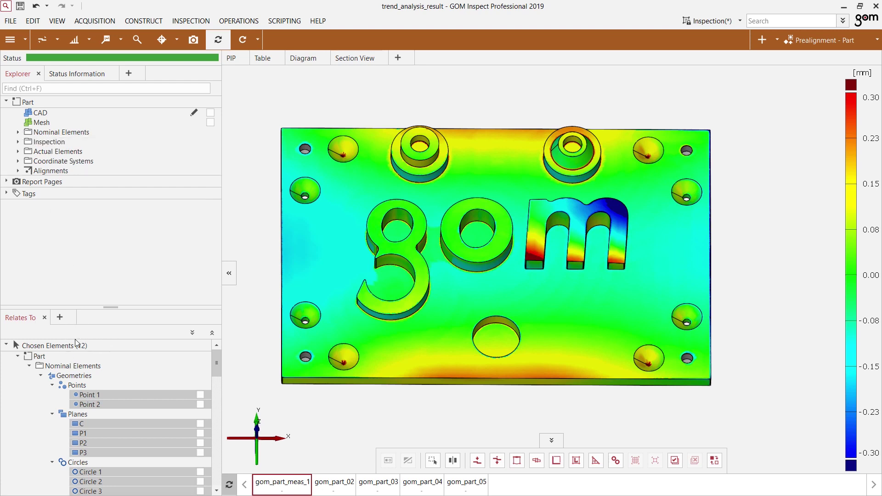
left_click(7, 346)
left_click_drag(215, 366, 216, 366)
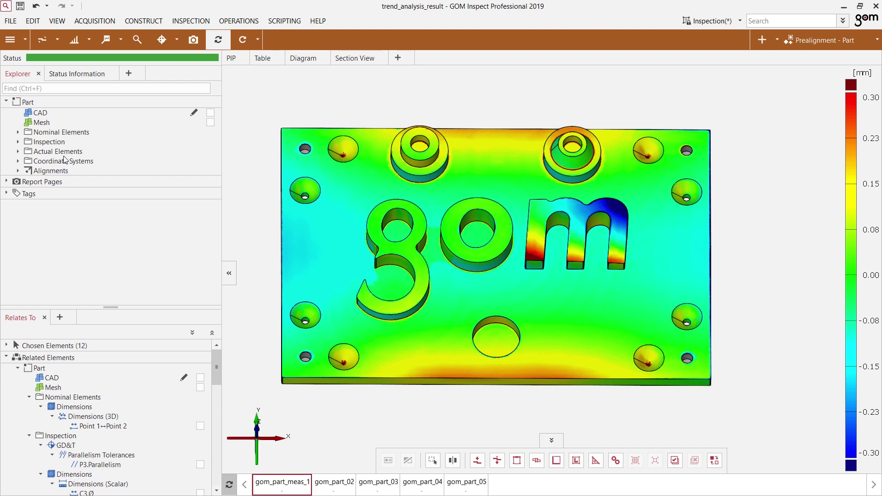
Select Surface comparison 1 in the Inspection category and collapse its chosen elements in Relates To, leaving its related elements expanded
left_click(18, 132)
left_click(18, 132)
left_click(18, 142)
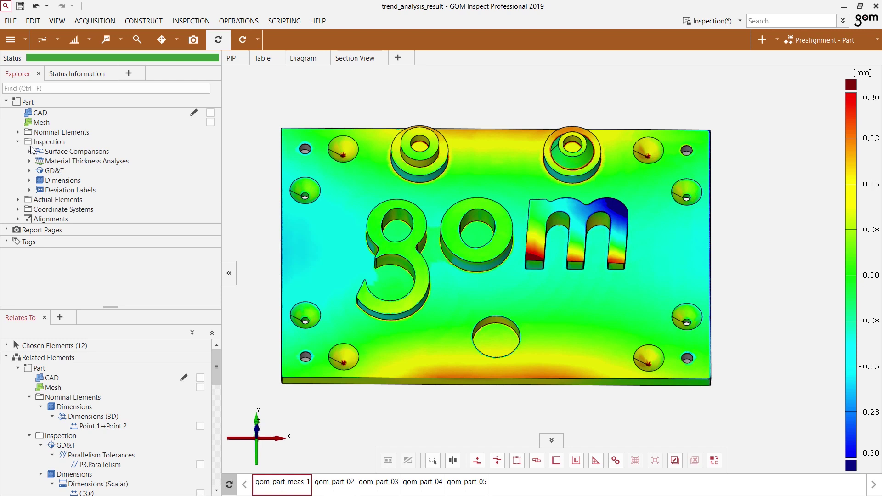
left_click(30, 151)
left_click(41, 161)
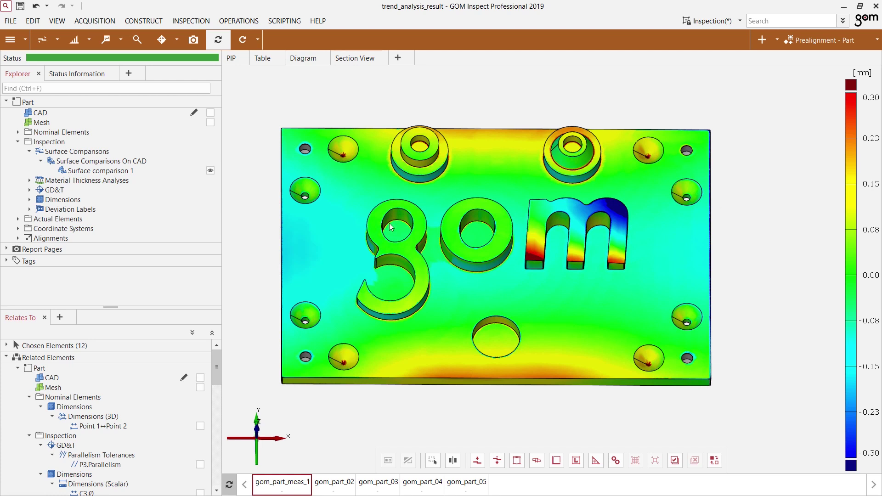
left_click(105, 173)
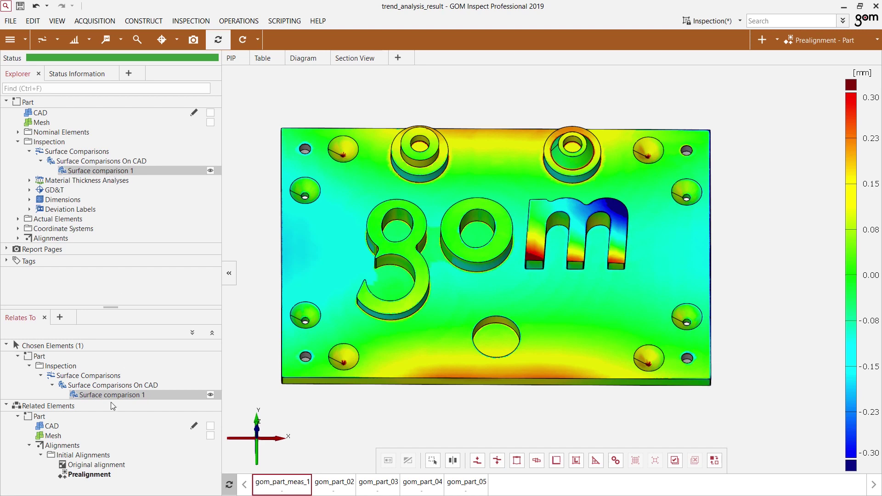
left_click(7, 346)
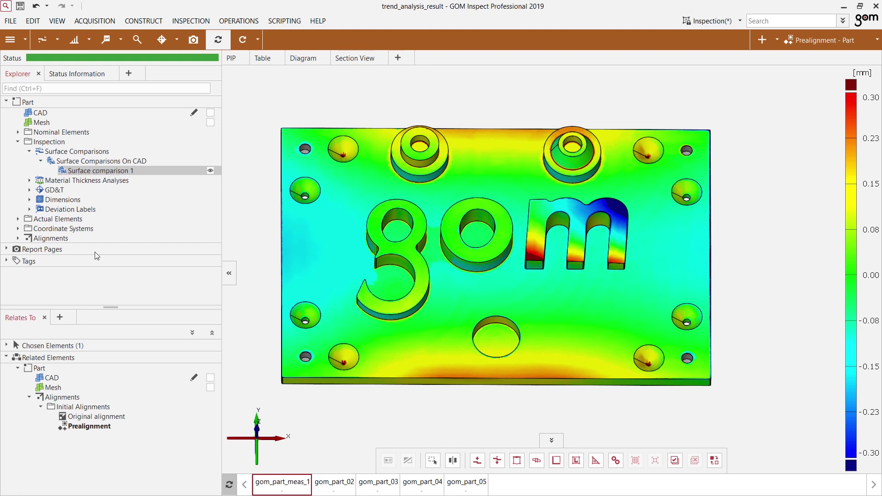
Add the Depends On and Required For views alongside Relates To
left_click(60, 318)
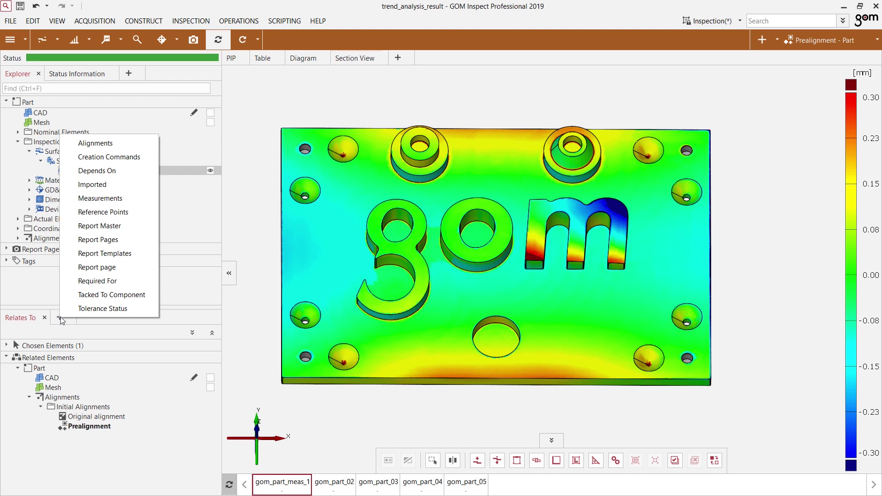
left_click(126, 171)
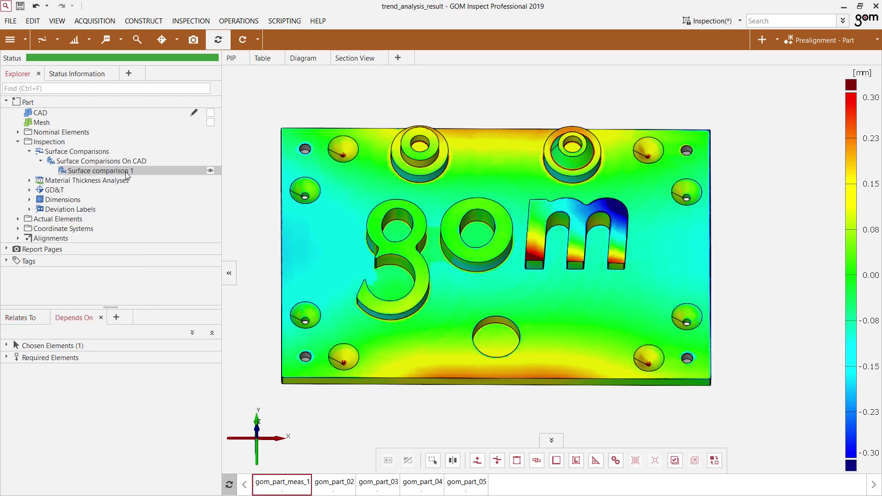
left_click(116, 319)
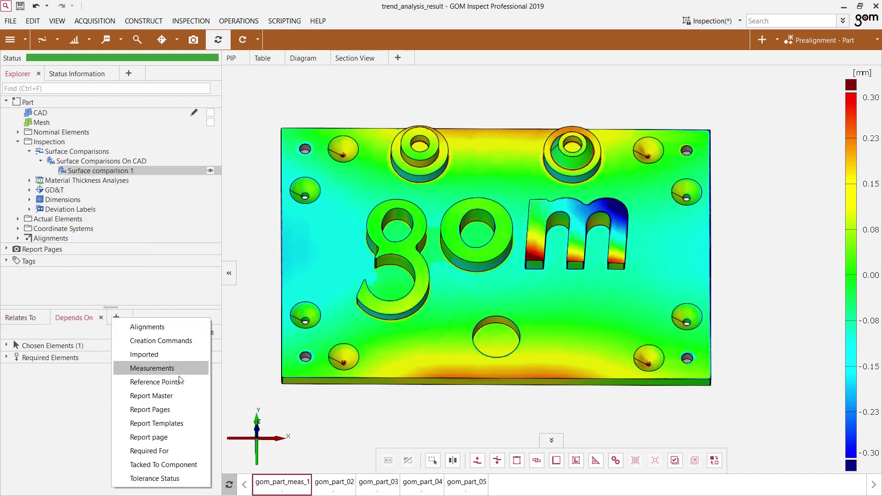
left_click(164, 453)
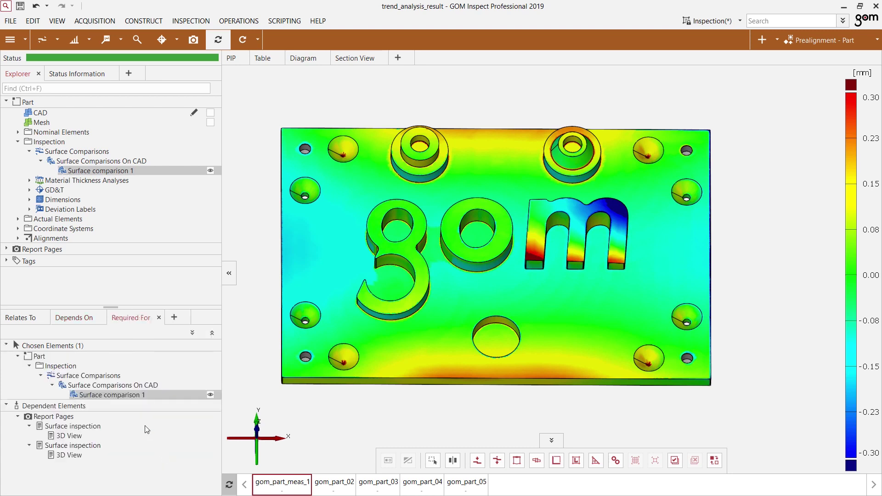
Examine the required elements of Surface comparison 1 in Depends On and its dependent elements in Required For, finishing in Relates To
left_click(78, 318)
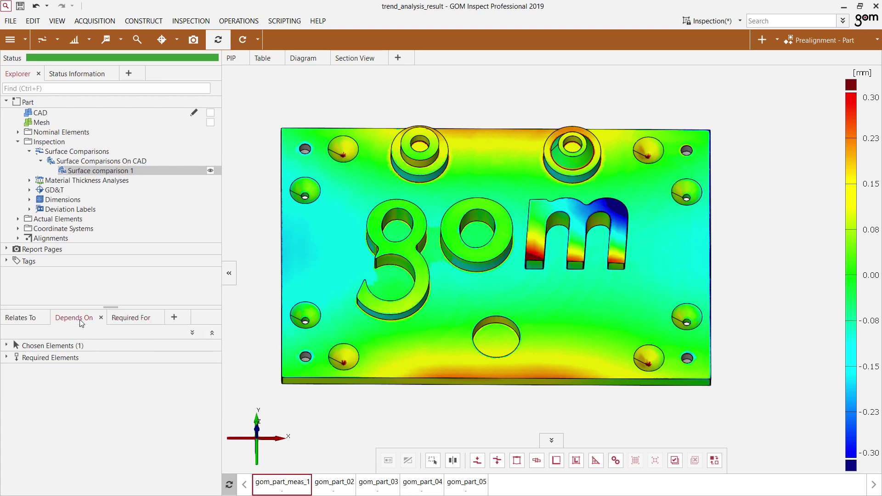
left_click(6, 358)
left_click(19, 368)
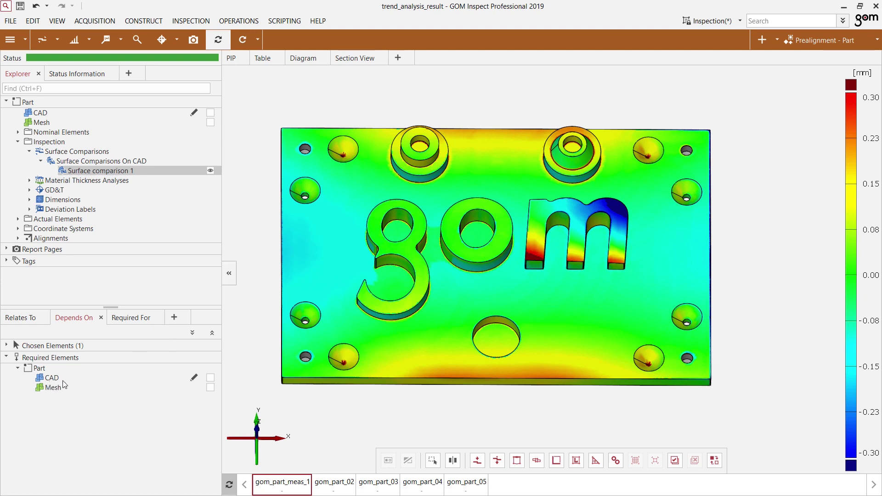
left_click(132, 318)
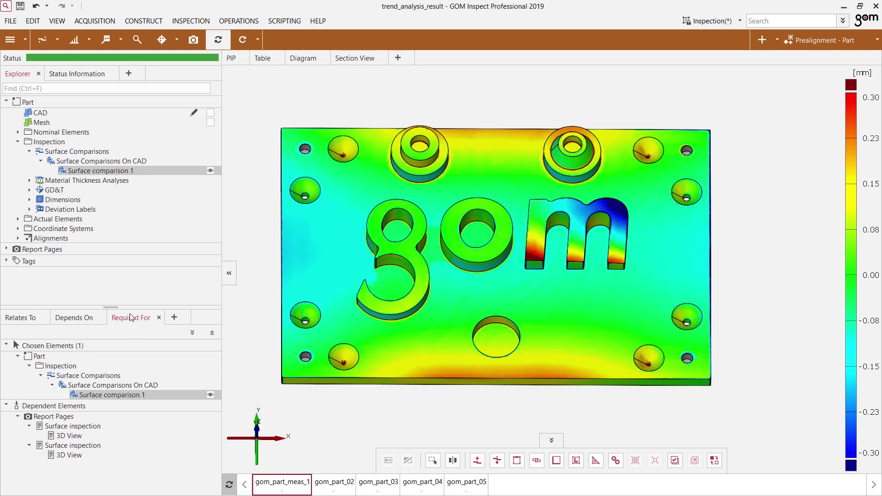
left_click(6, 346)
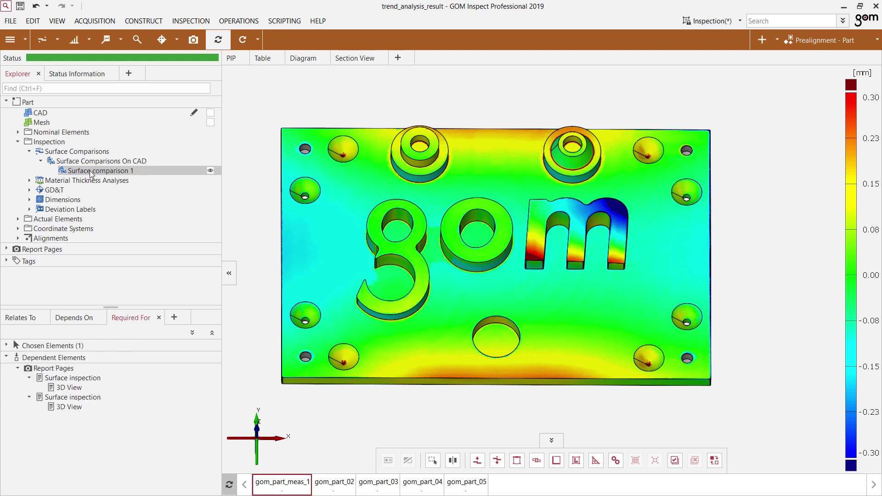
left_click(73, 320)
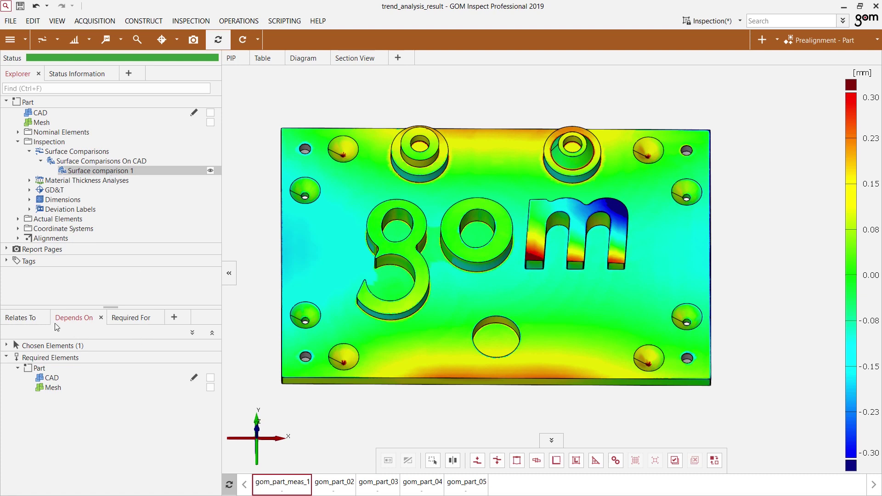
left_click(37, 322)
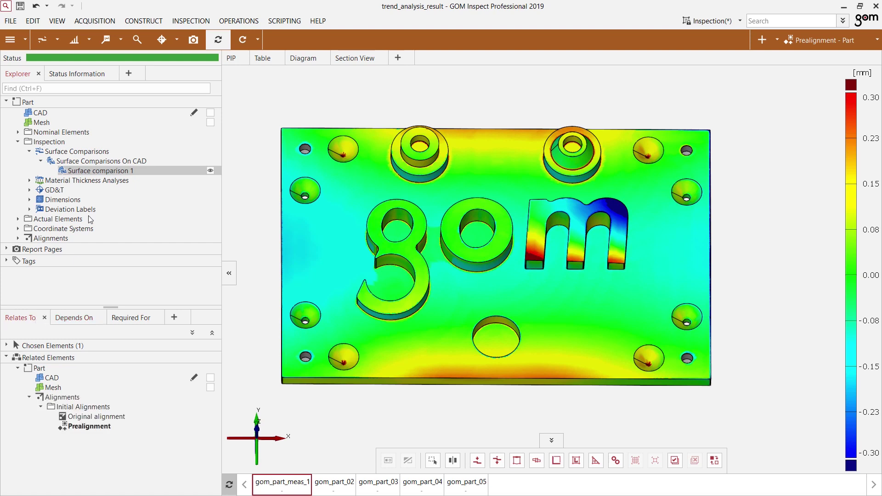
Collapse the Inspection category, bring the related Mesh from Relates To into the 3D view, and toggle its visibility off and on
left_click(18, 142)
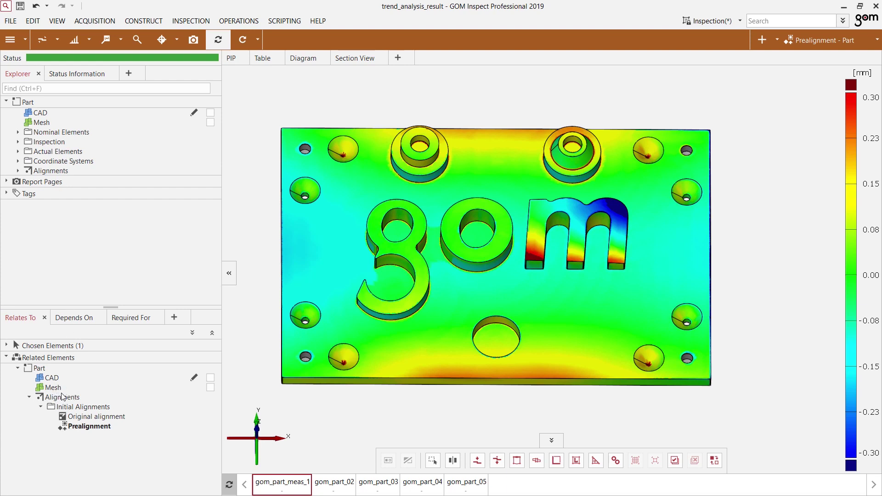
left_click_drag(56, 390, 254, 359)
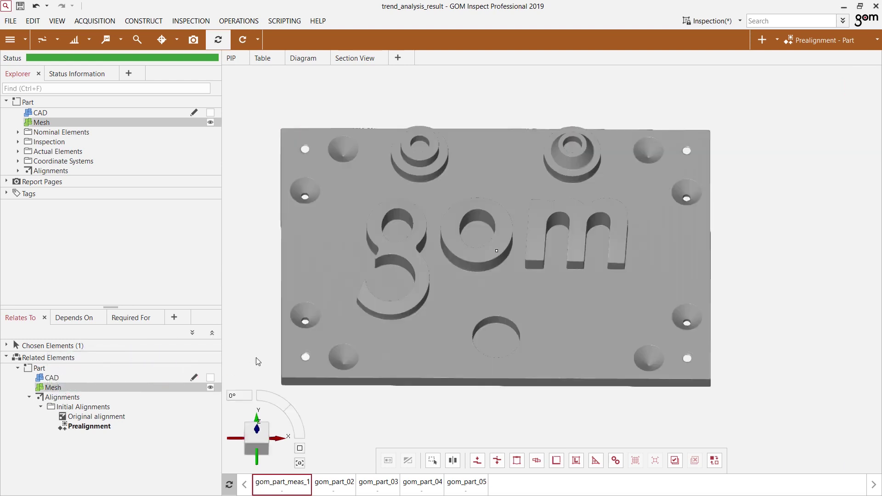
left_click(210, 122)
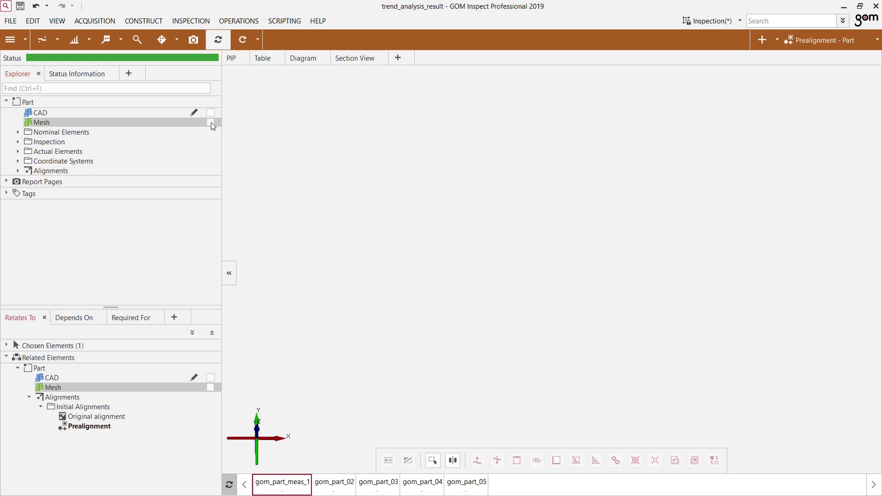
left_click(211, 122)
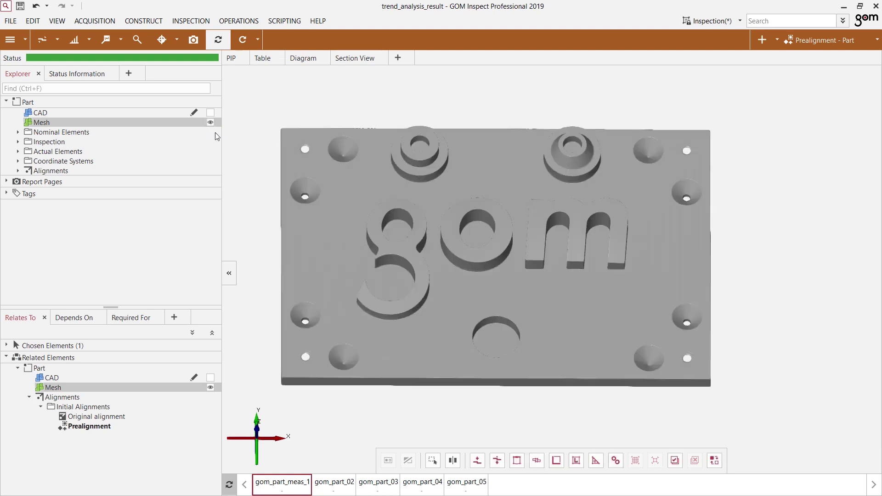